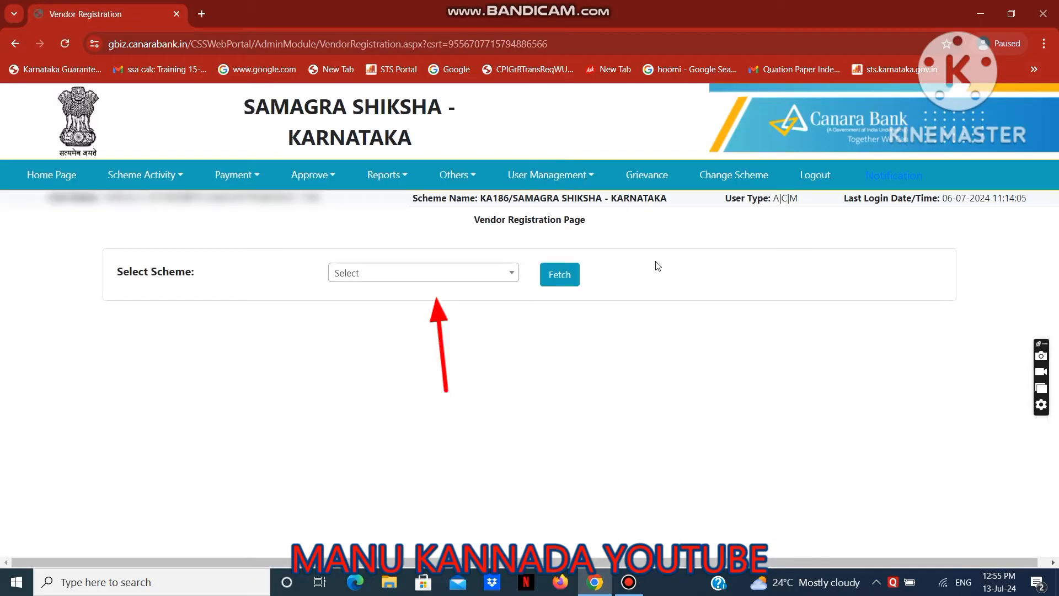
Fetch the SAMAGRA SHIKSHA - KARNATAKA scheme on the Vendor Registration page and look over its existing vendors.
{"action": "left_click", "coordinate": [427, 284]}
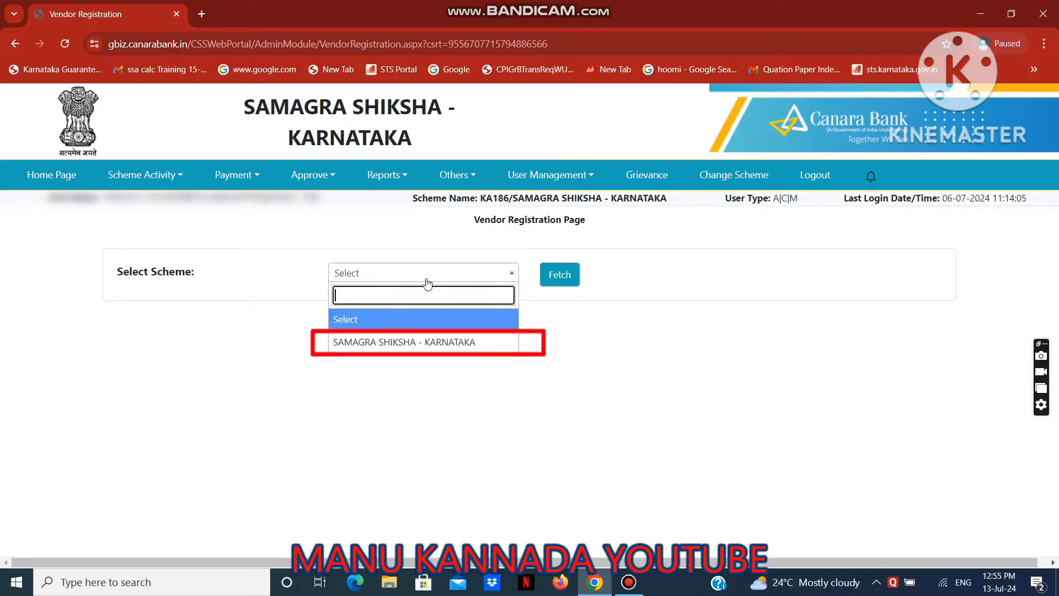
{"action": "left_click", "coordinate": [425, 343]}
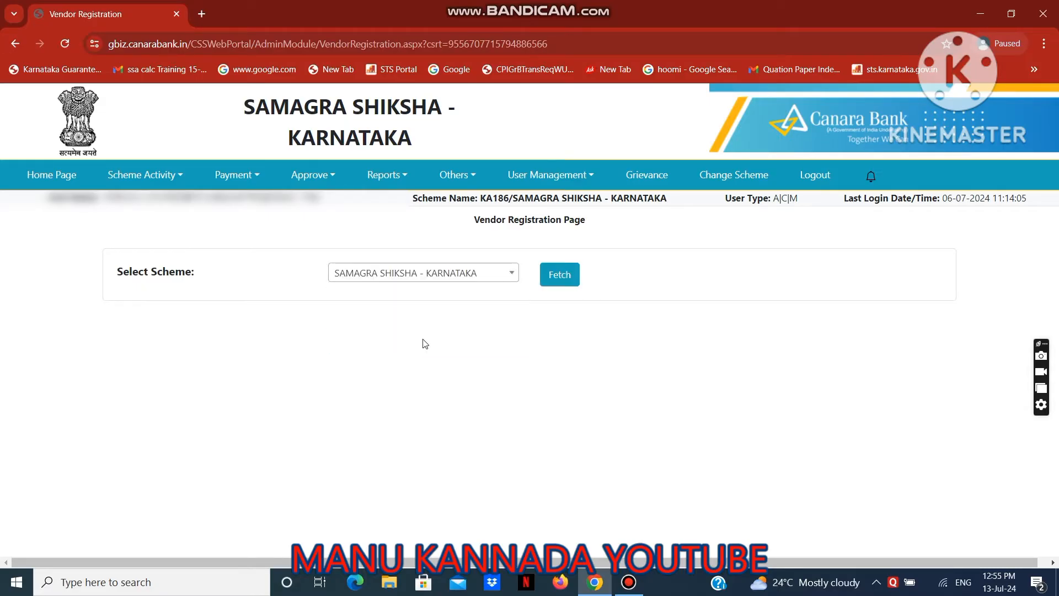
{"action": "left_click", "coordinate": [558, 279]}
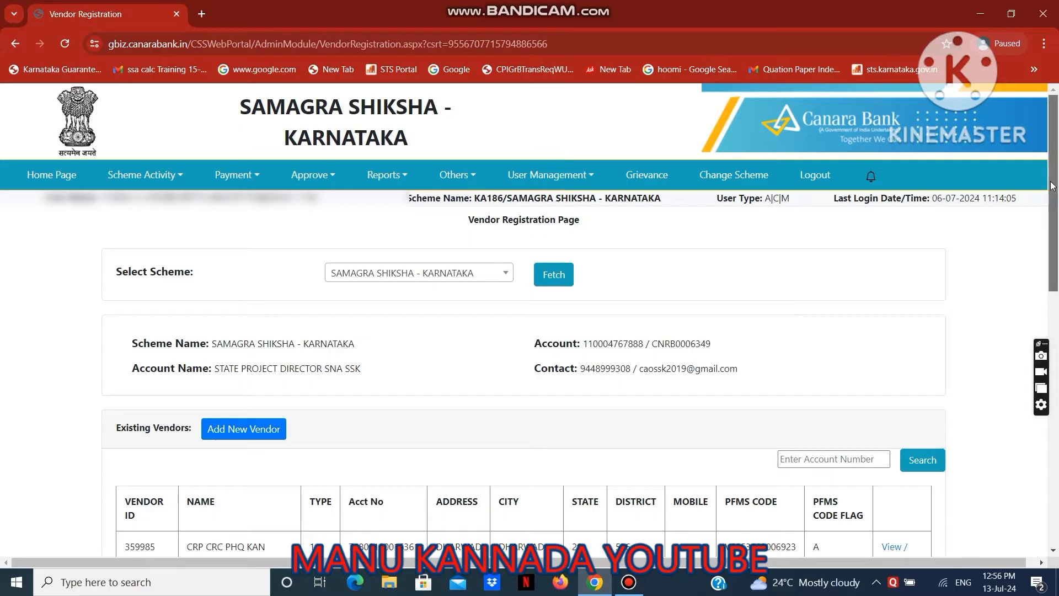
{"action": "left_click_drag", "start_coordinate": [1052, 186], "coordinate": [1051, 301]}
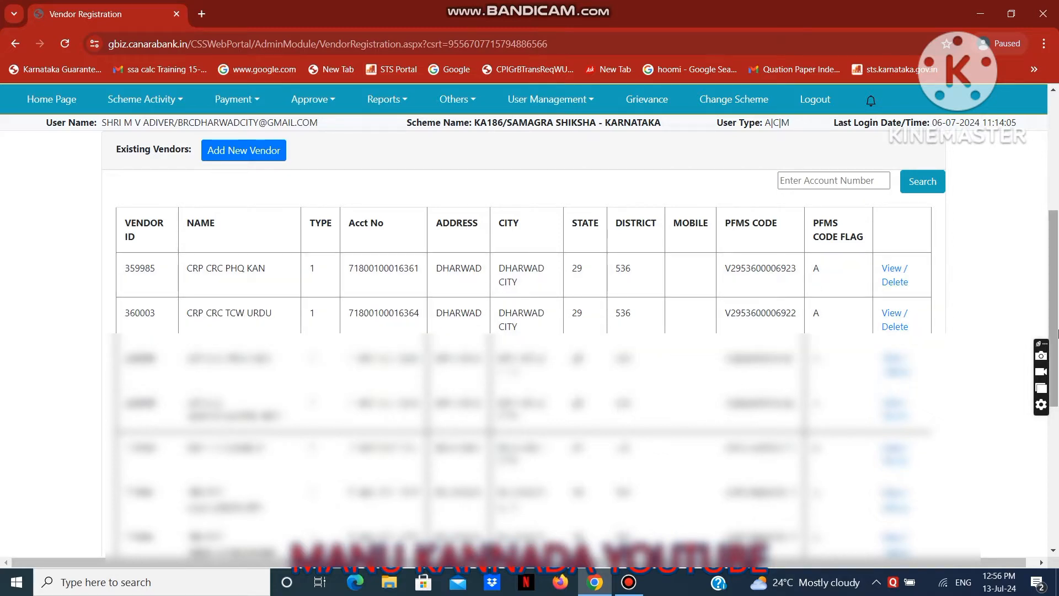
{"action": "left_click_drag", "start_coordinate": [1055, 292], "coordinate": [1055, 212]}
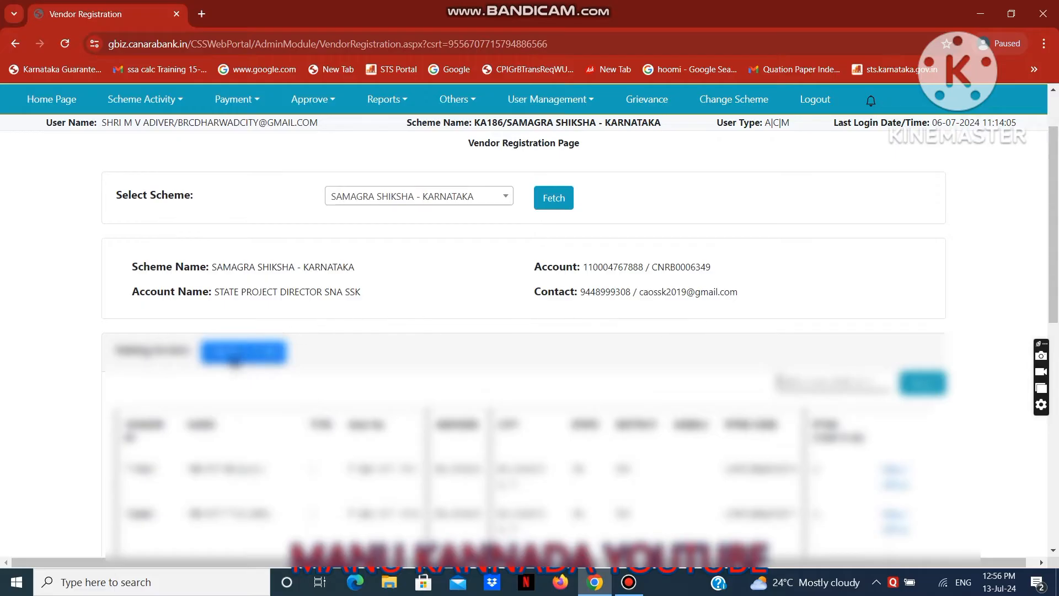
Start a new vendor with the vendor's account number and IFSC code cnrb0010520, and proceed to the vendor details form.
{"action": "left_click", "coordinate": [236, 352]}
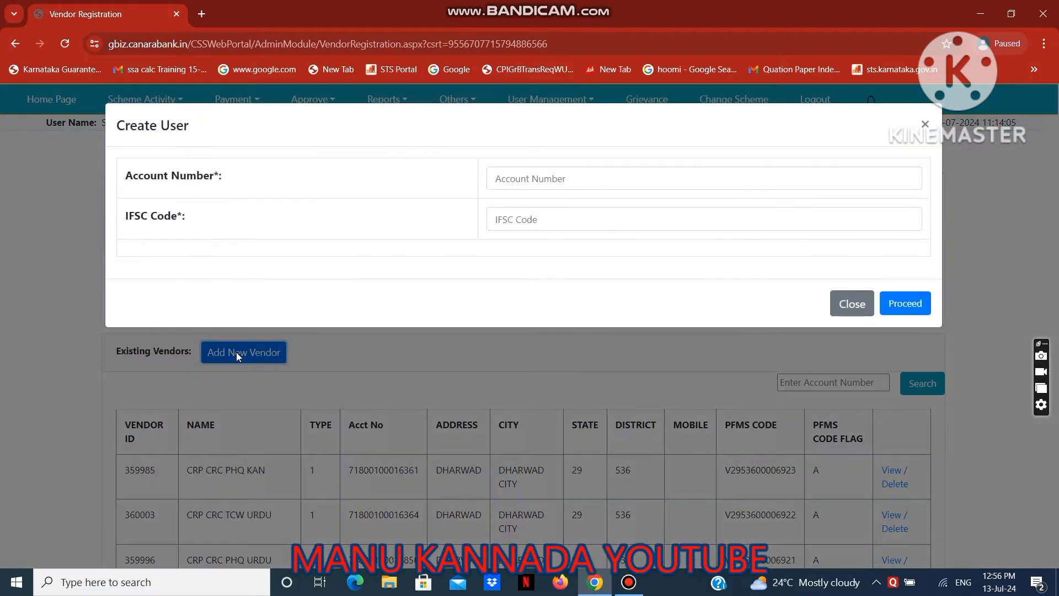
{"action": "left_click", "coordinate": [530, 174]}
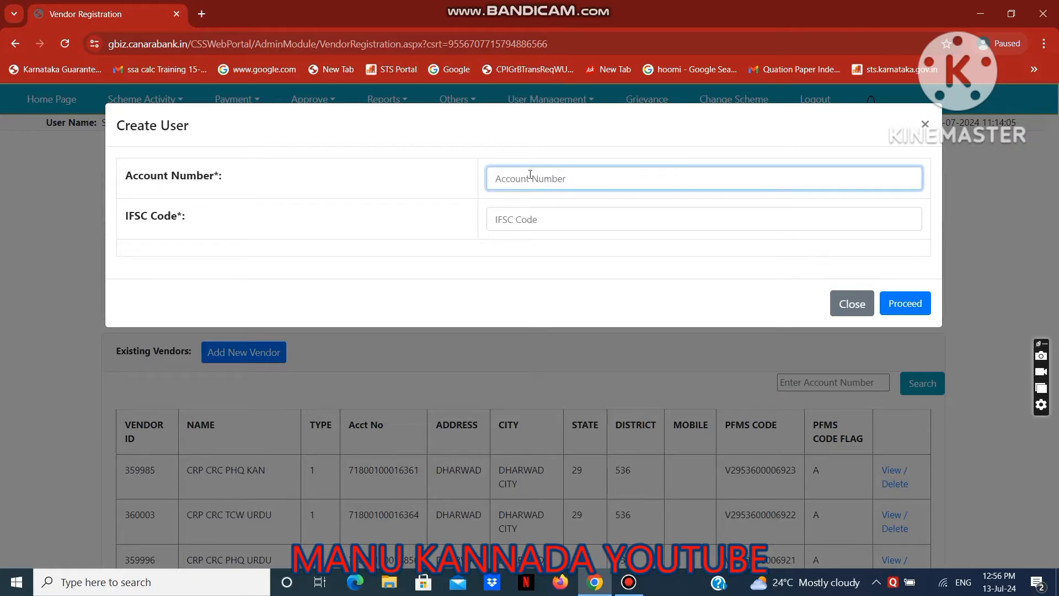
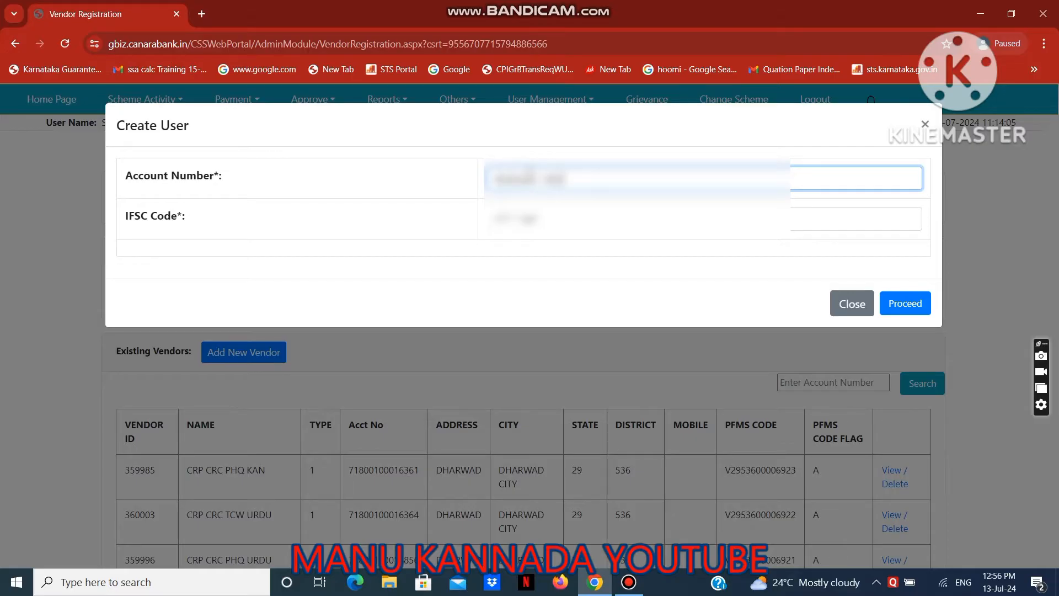
{"action": "key", "text": "Tab"}
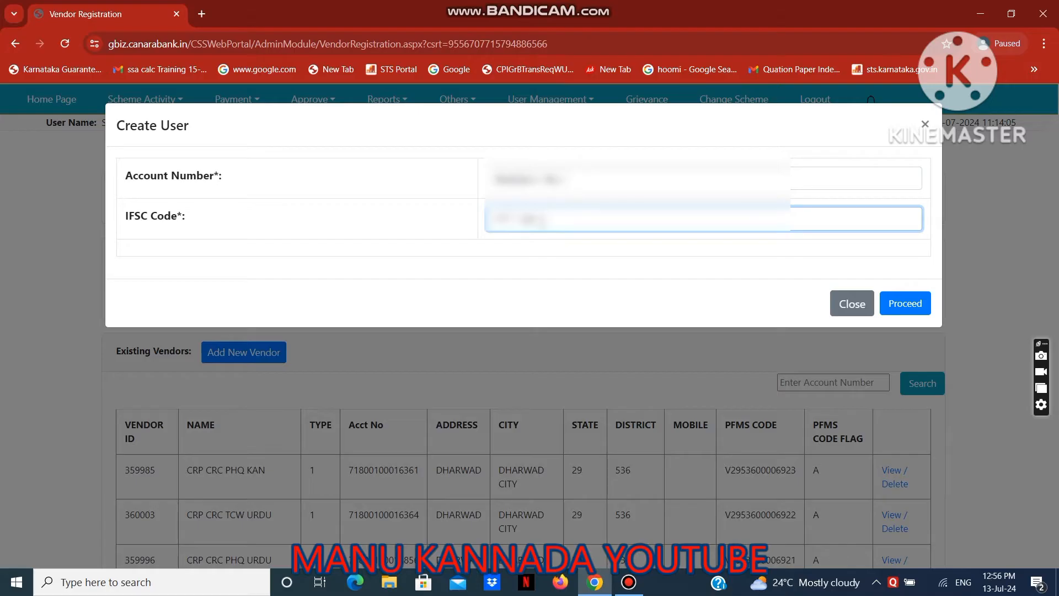
{"action": "key", "text": "BackSpace"}
{"action": "key", "text": "BackSpace"}
{"action": "key", "text": "BackSpace"}
{"action": "key", "text": "BackSpace"}
{"action": "key", "text": "BackSpace"}
{"action": "type", "text": "CNRB000"}
{"action": "left_click", "coordinate": [910, 304]}
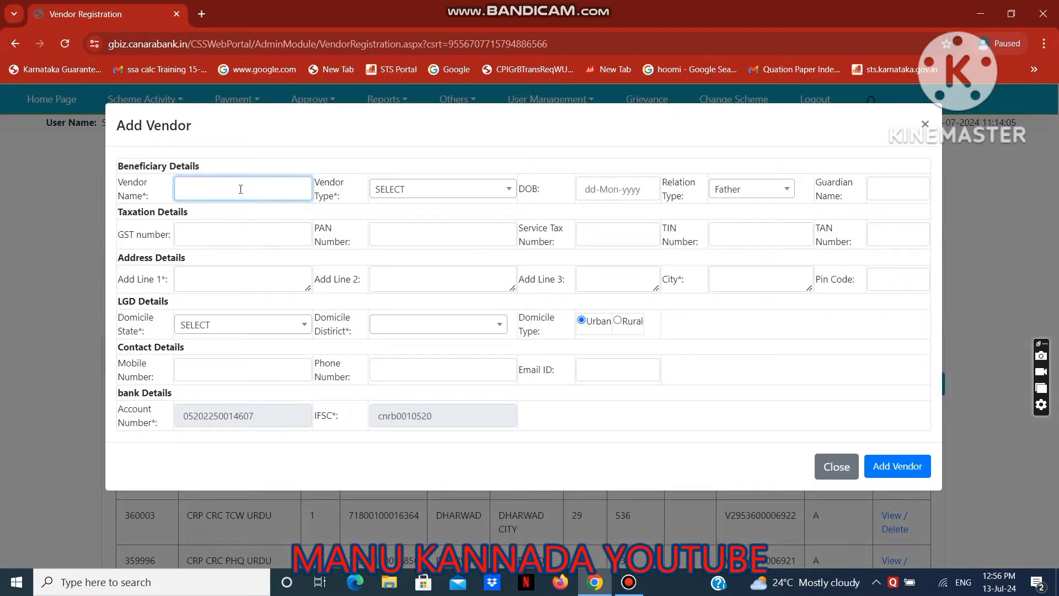
Enter the vendor's name and set the vendor type to Personal.
{"action": "type", "text": "manu"}
{"action": "left_click", "coordinate": [440, 196]}
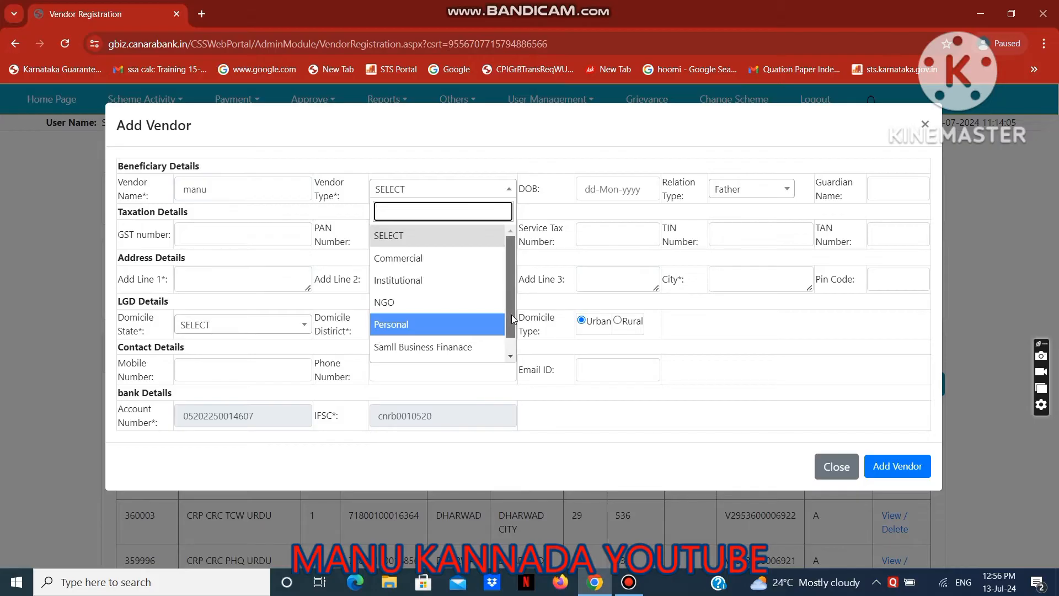
{"action": "mouse_move", "coordinate": [511, 314]}
{"action": "left_mouse_down"}
{"action": "mouse_move", "coordinate": [511, 343]}
{"action": "mouse_move", "coordinate": [508, 307]}
{"action": "left_mouse_up"}
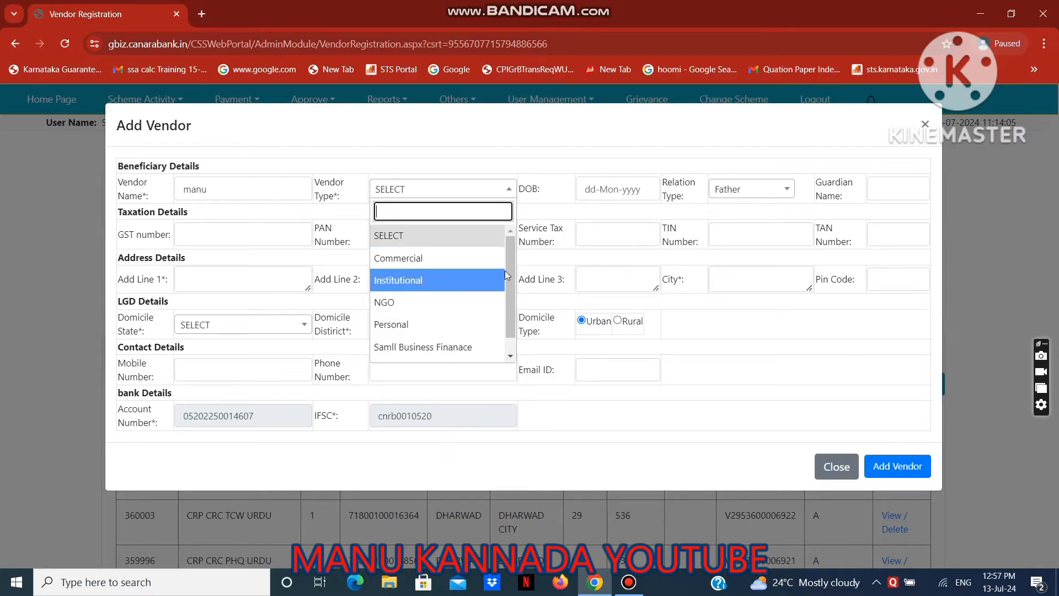
{"action": "left_click", "coordinate": [430, 334]}
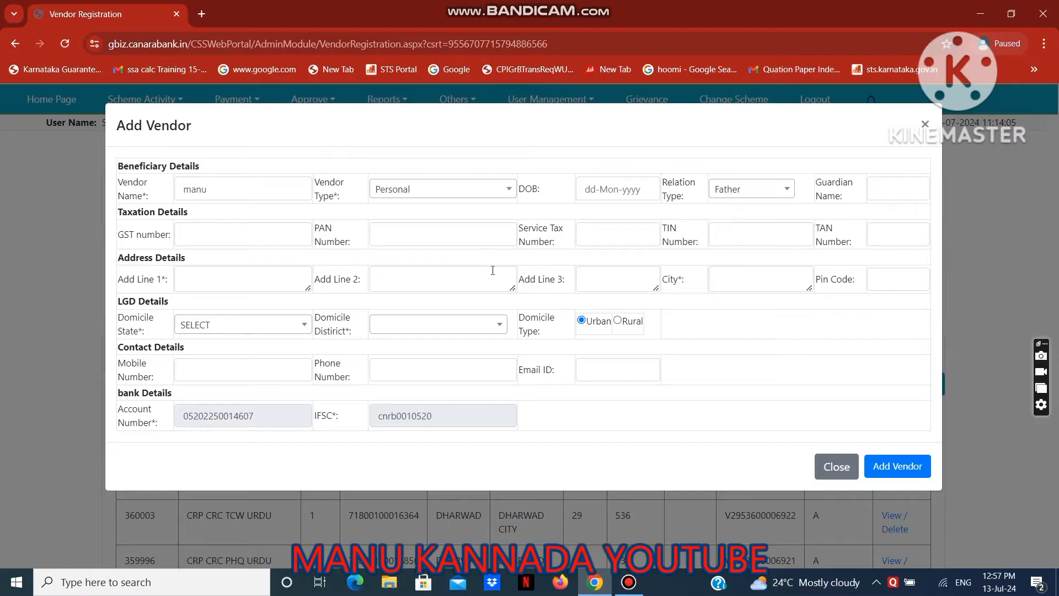
Fill in the first address line, city and postal code in the vendor's address details.
{"action": "left_click", "coordinate": [254, 277]}
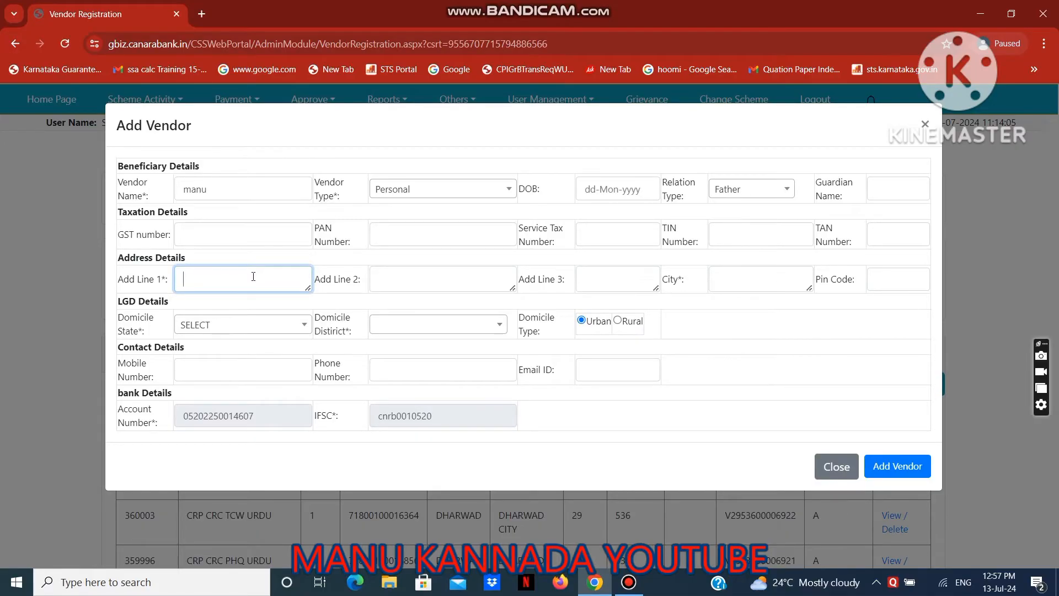
{"action": "type", "text": "dharwad"}
{"action": "left_click", "coordinate": [734, 283]}
{"action": "type", "text": "dharwad"}
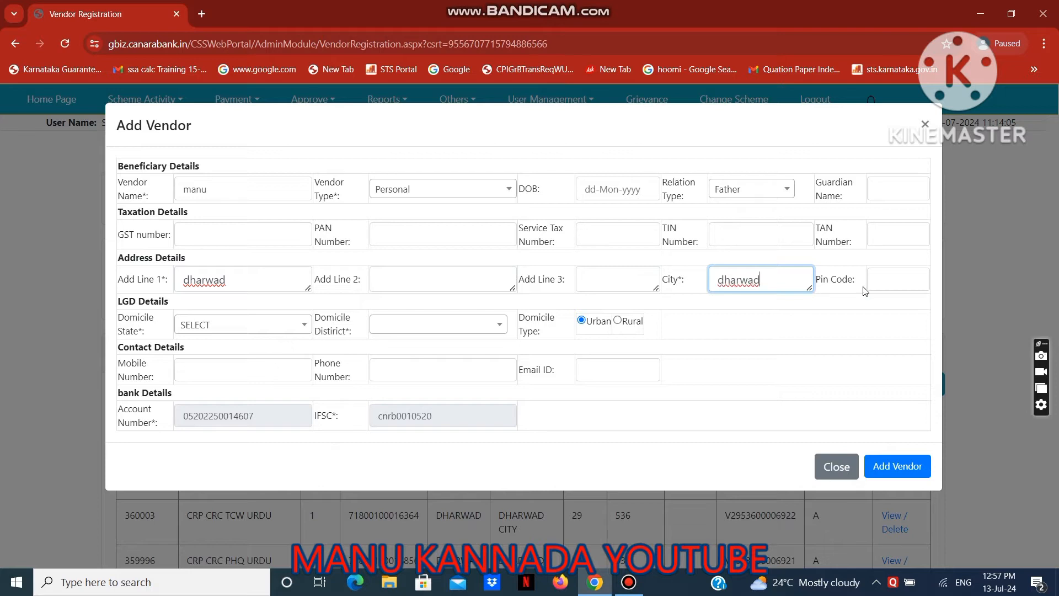
{"action": "left_click", "coordinate": [890, 288]}
{"action": "type", "text": "580004"}
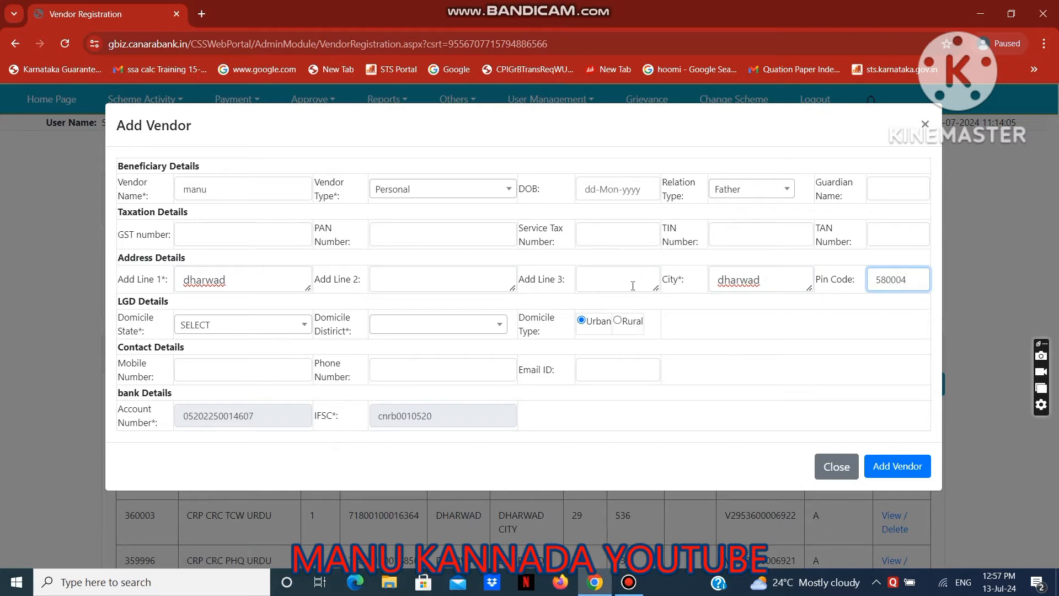
Set the domicile state to KARNATAKA and the district to DHARWAD, and submit the new vendor.
{"action": "left_click", "coordinate": [241, 333]}
{"action": "type", "text": "ka"}
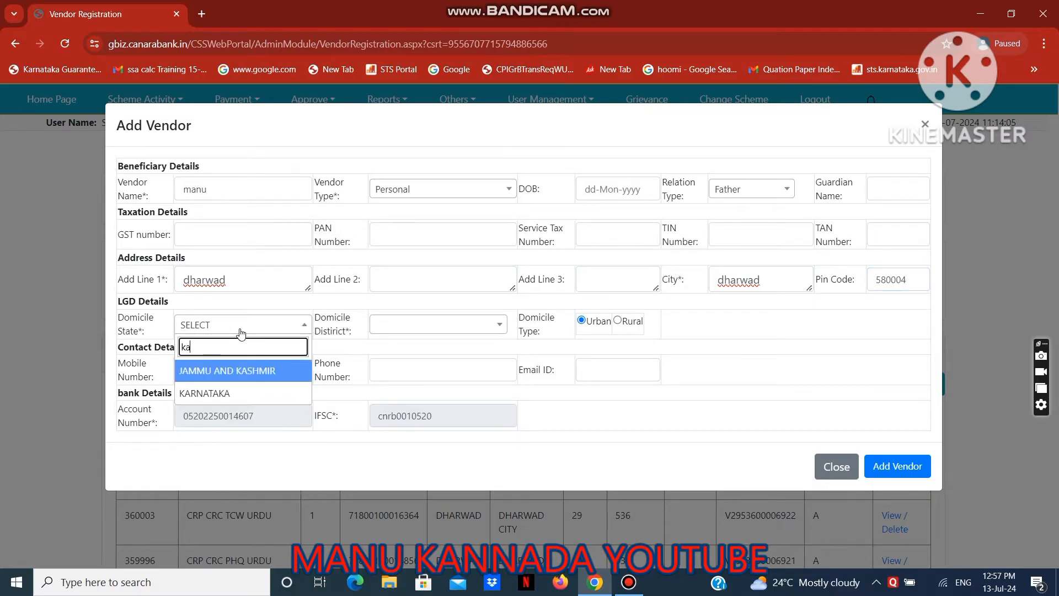
{"action": "left_click", "coordinate": [208, 394]}
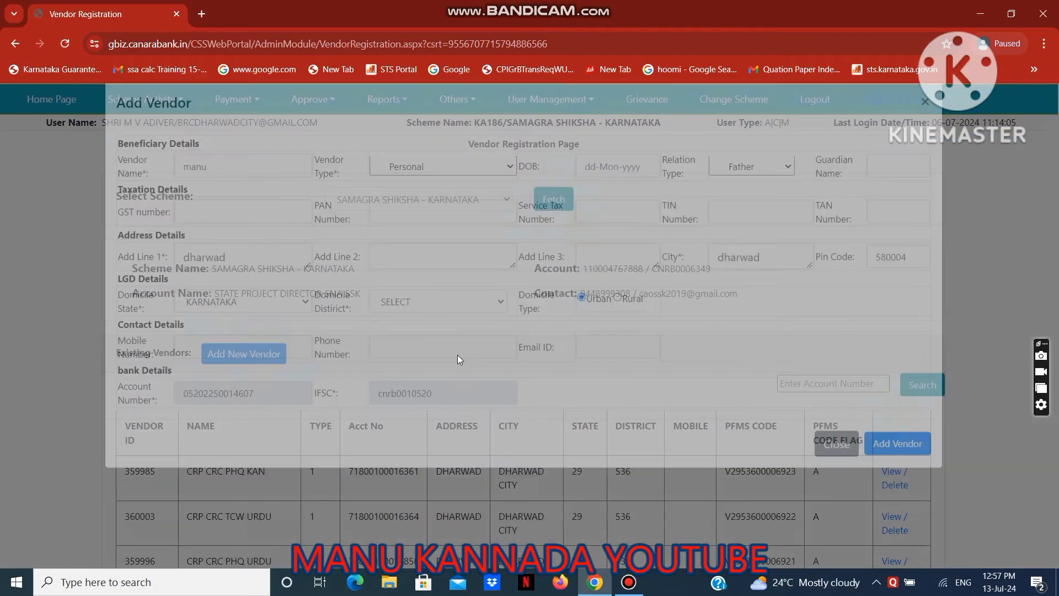
{"action": "left_click", "coordinate": [471, 329]}
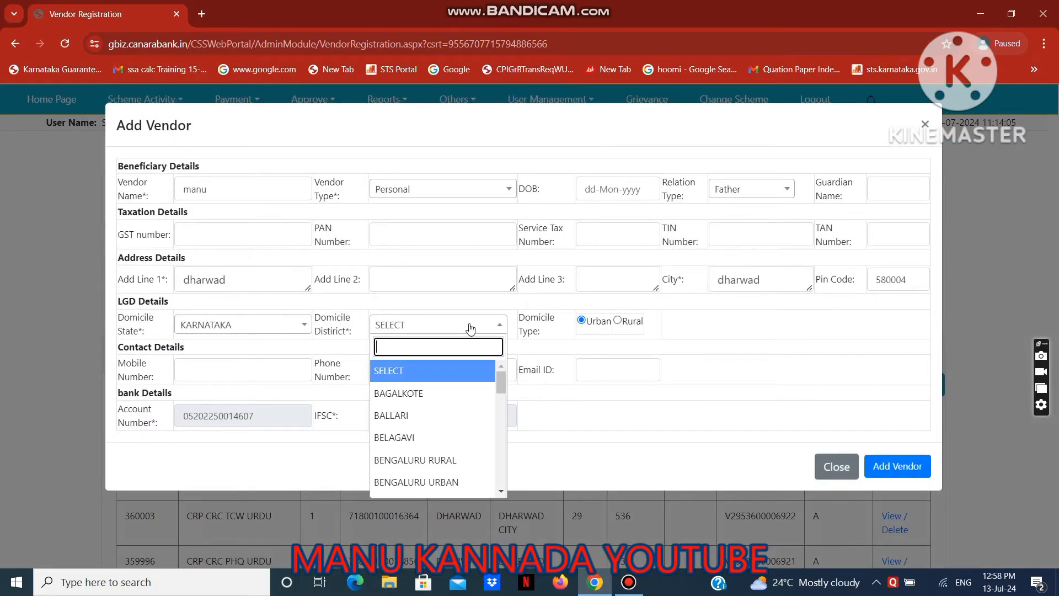
{"action": "type", "text": "dharwad"}
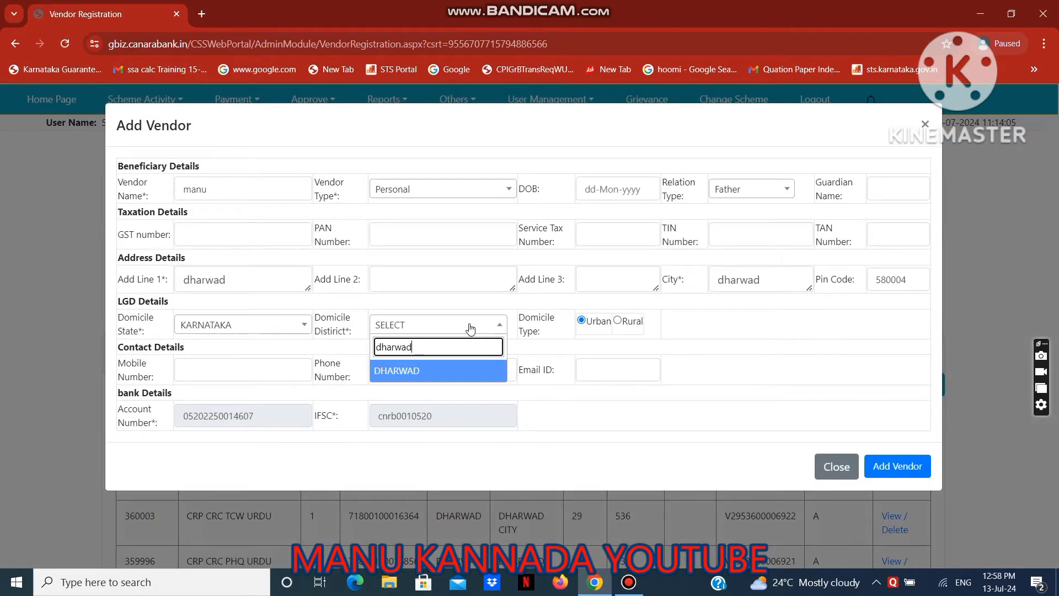
{"action": "left_click", "coordinate": [430, 374]}
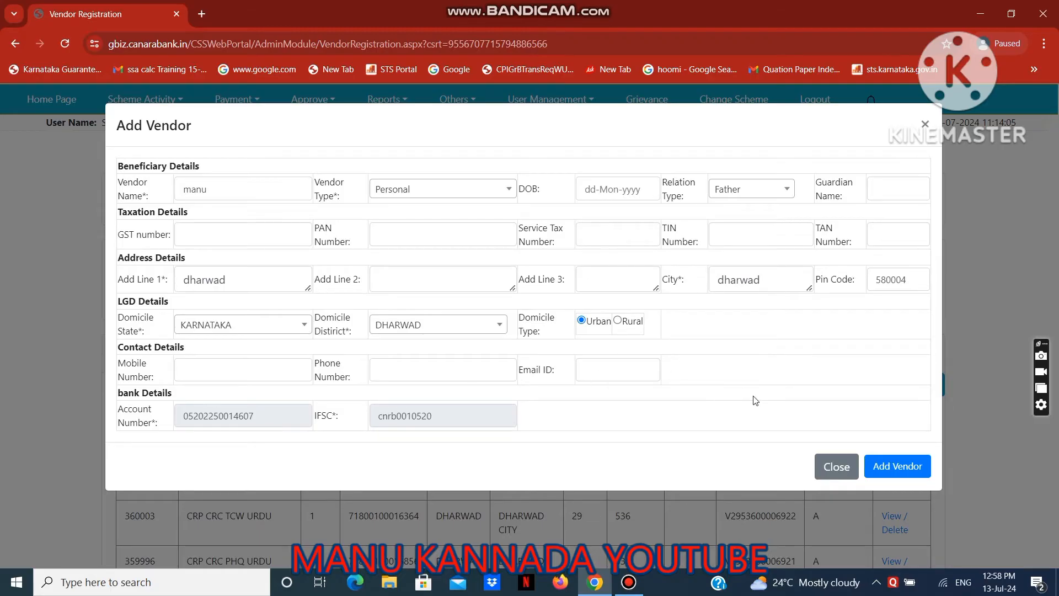
{"action": "left_click", "coordinate": [886, 472]}
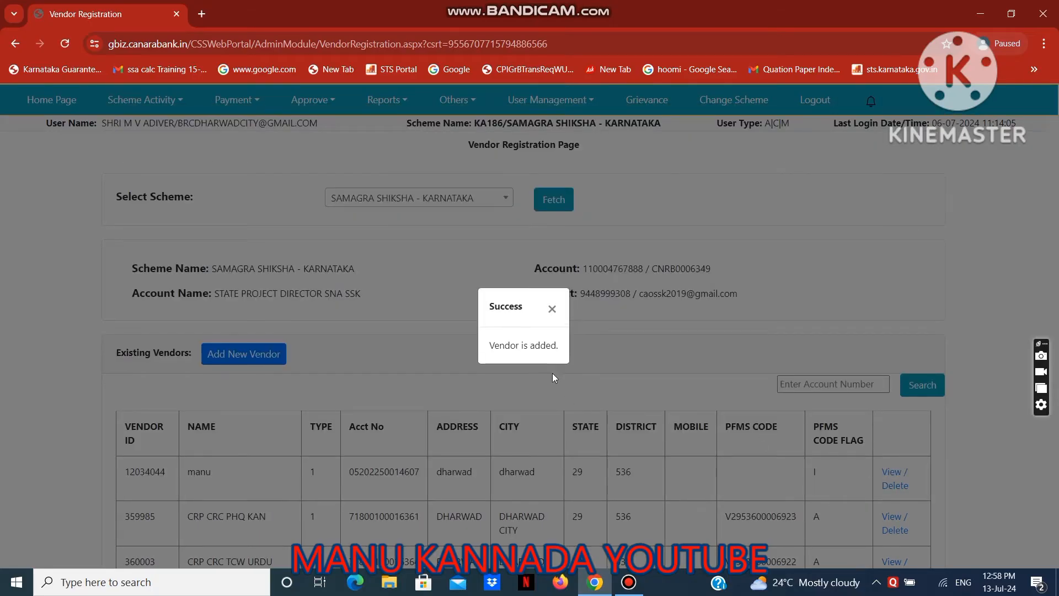
{"action": "left_click", "coordinate": [551, 312]}
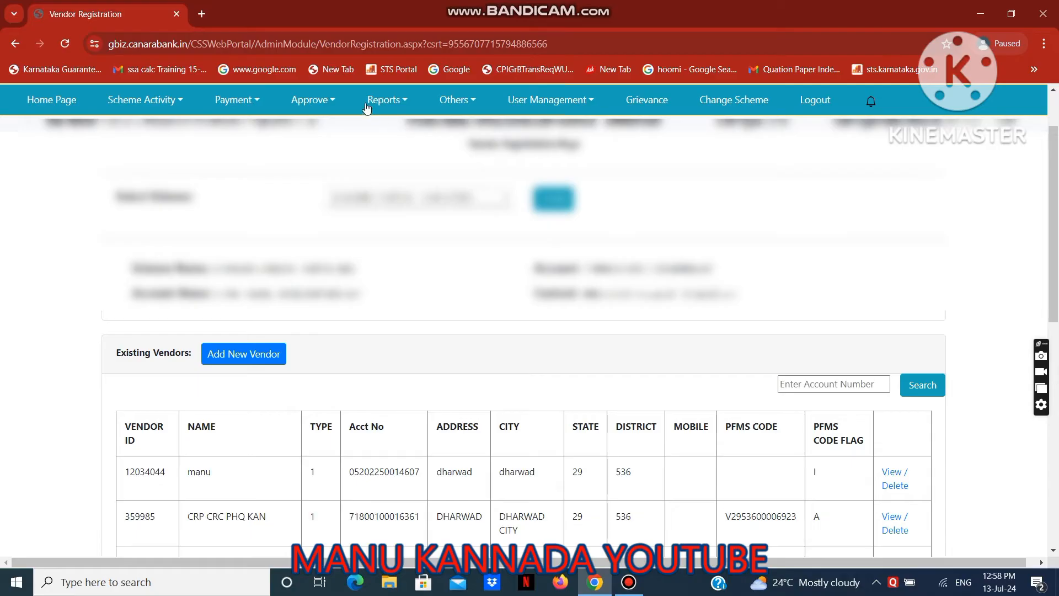
Open the vendor payment approval page.
{"action": "left_click", "coordinate": [330, 104]}
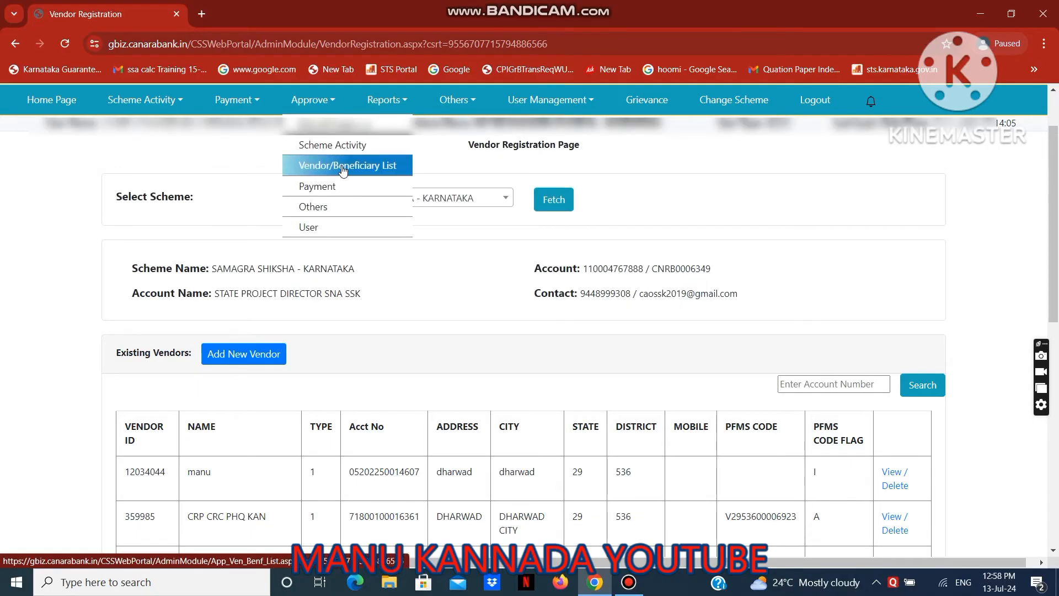
{"action": "mouse_move", "coordinate": [338, 189]}
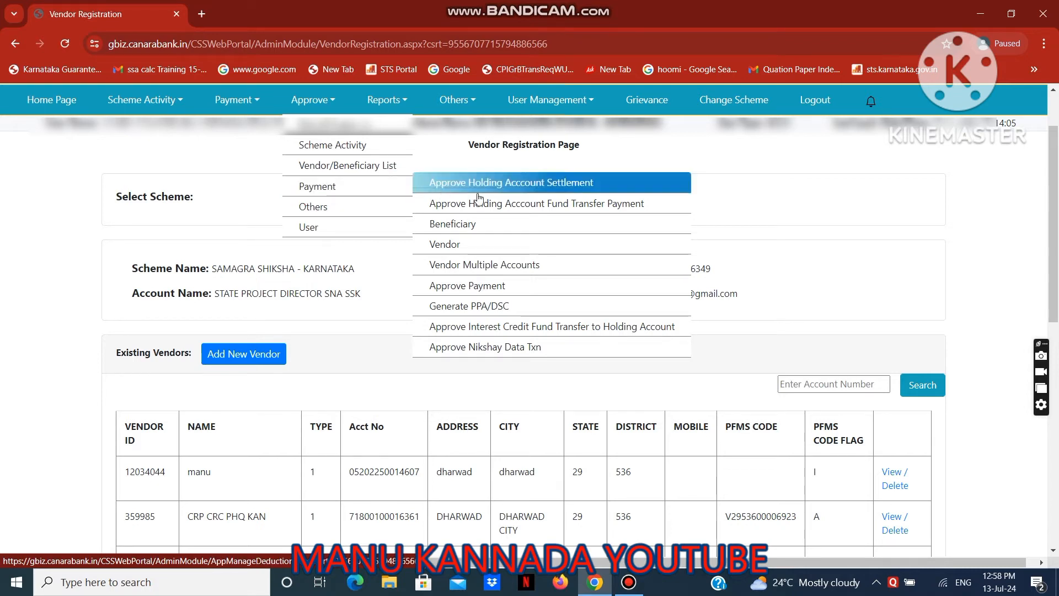
{"action": "left_click", "coordinate": [451, 246]}
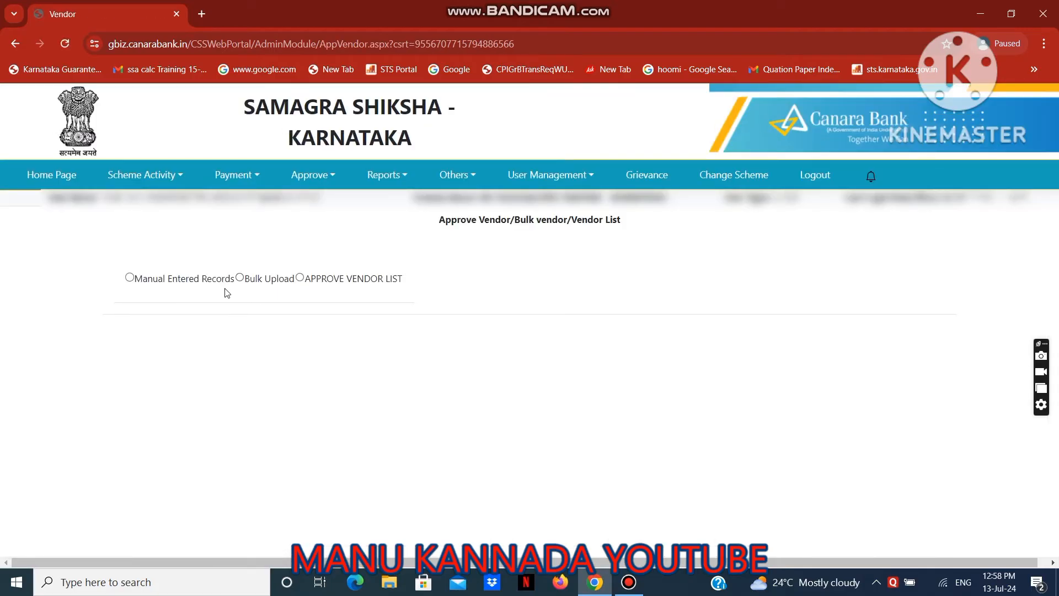
Check the manually entered records, the bulk uploads and the vendor lists available to authorise.
{"action": "left_click", "coordinate": [130, 277]}
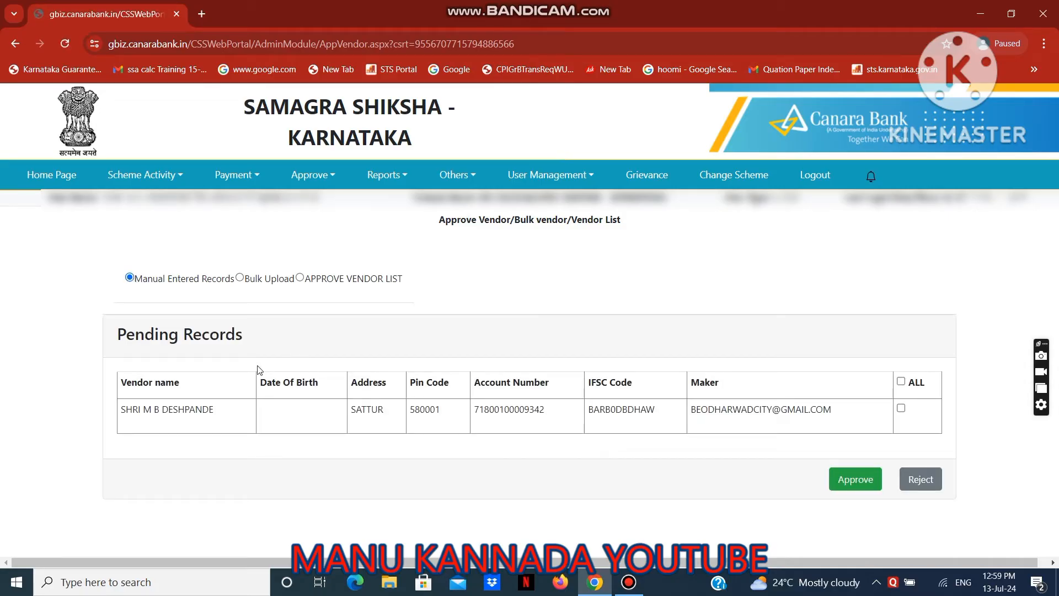
{"action": "left_click", "coordinate": [241, 279]}
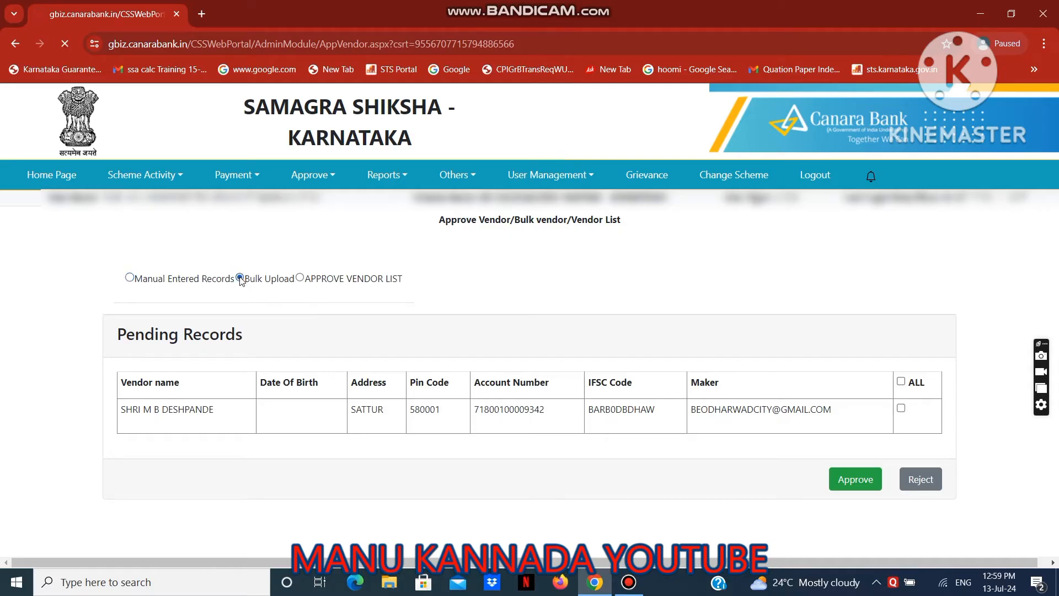
{"action": "left_click", "coordinate": [300, 277]}
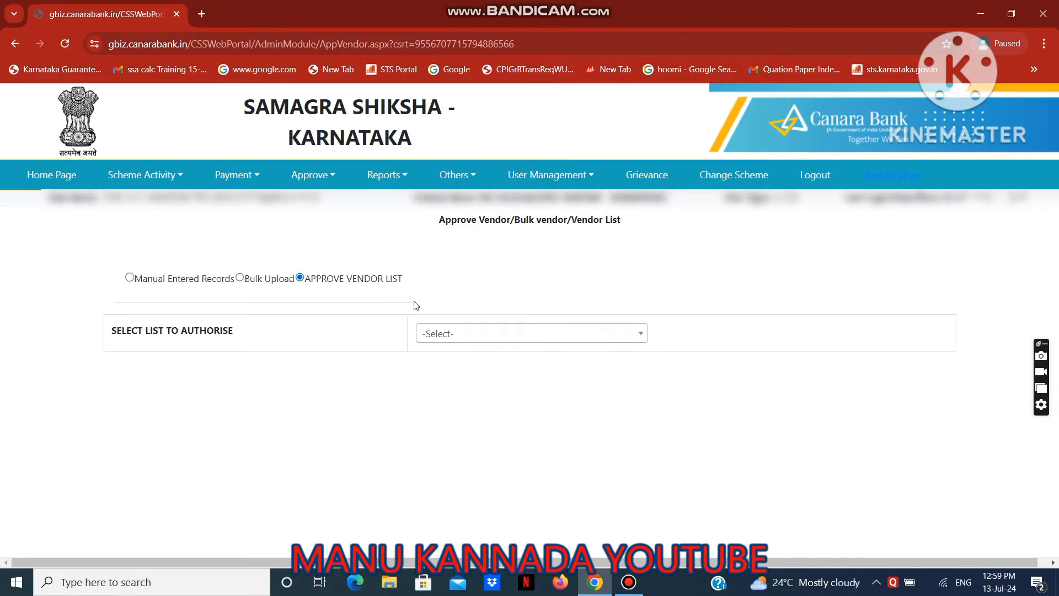
{"action": "left_click", "coordinate": [476, 337]}
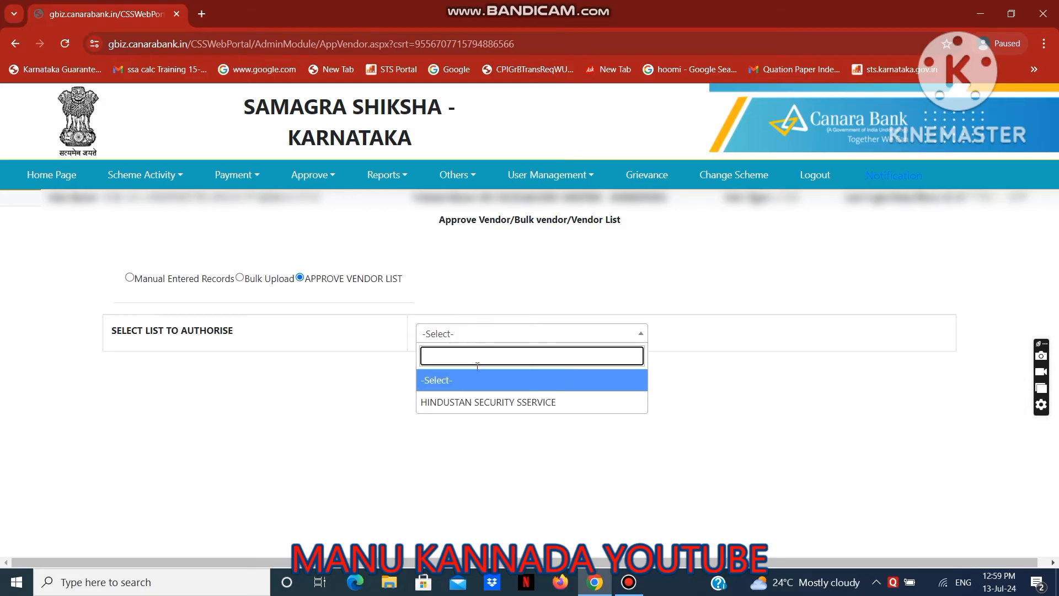
{"action": "left_click", "coordinate": [250, 365]}
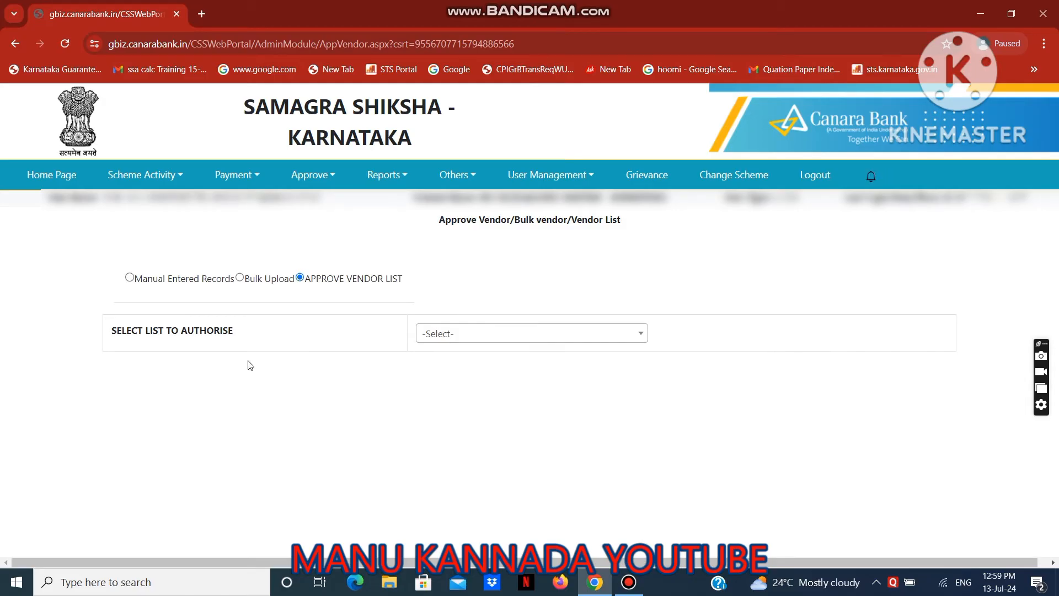
Show the manually entered records and mark the pending vendor record for approval.
{"action": "left_click", "coordinate": [130, 278]}
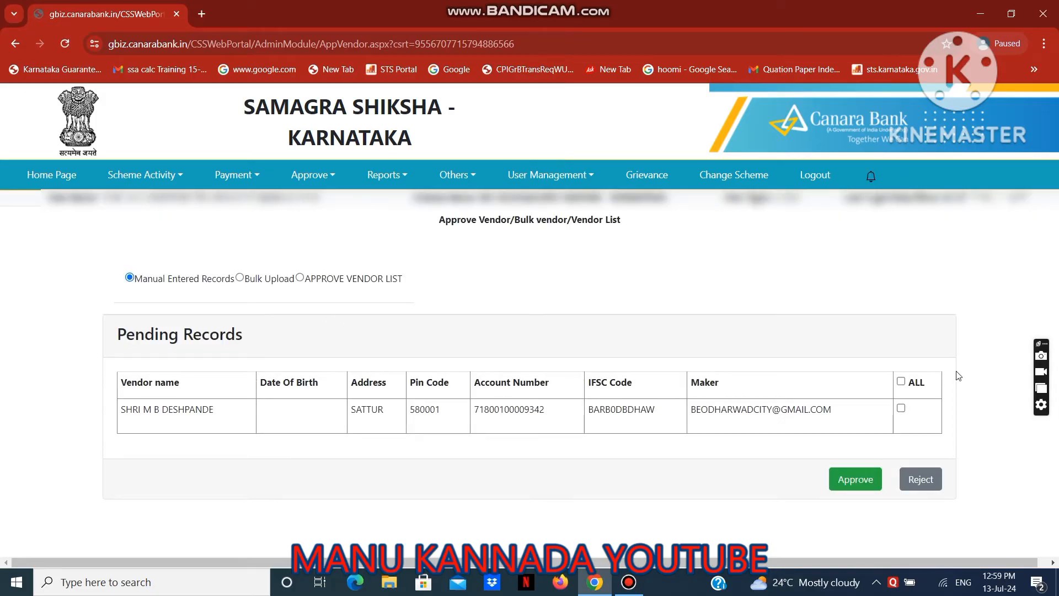
{"action": "left_click", "coordinate": [901, 409]}
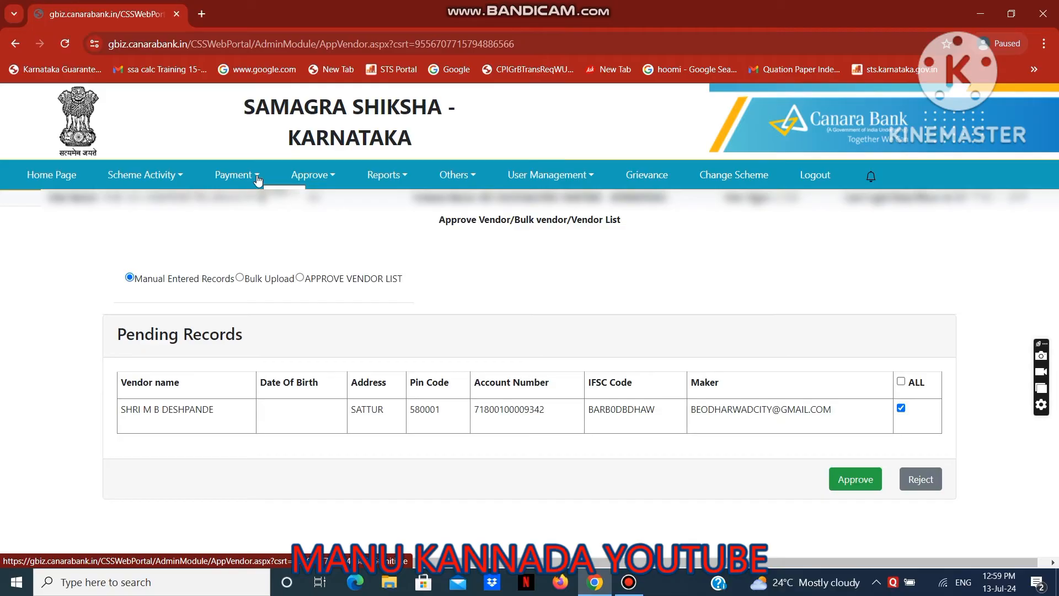
Open the vendor registration page and fetch the existing vendors for the SAMAGRA SHIKSHA - KARNATAKA scheme.
{"action": "left_click", "coordinate": [257, 180]}
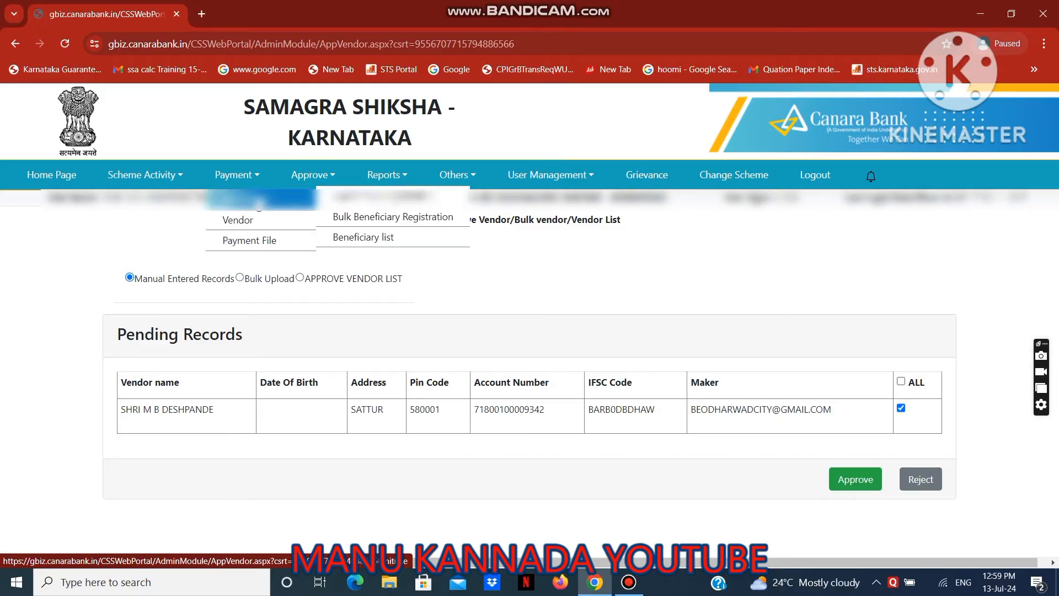
{"action": "mouse_move", "coordinate": [256, 221]}
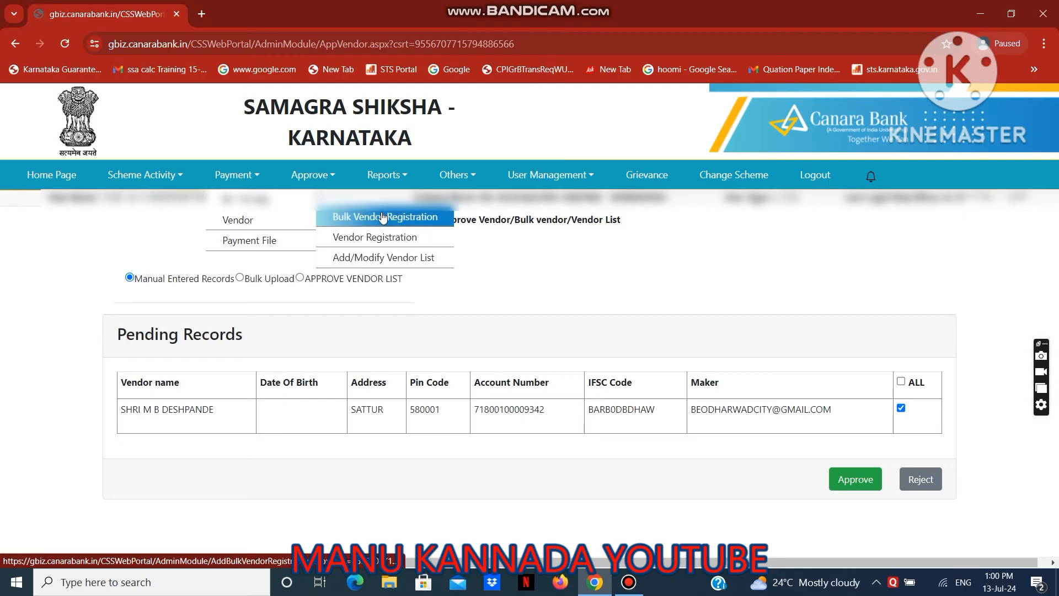
{"action": "left_click", "coordinate": [376, 244]}
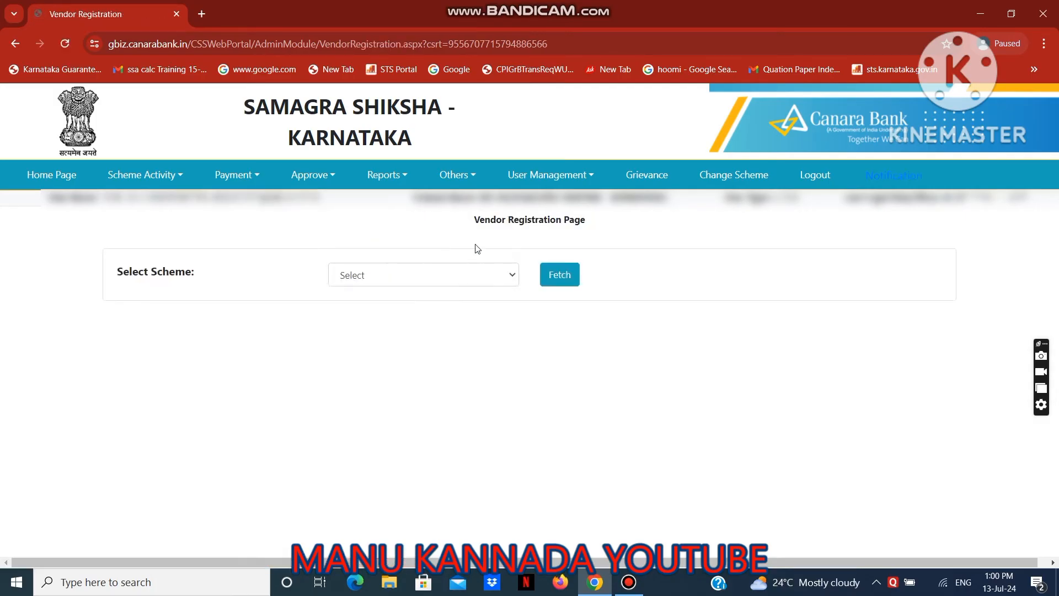
{"action": "left_click", "coordinate": [483, 274]}
{"action": "left_click", "coordinate": [483, 342]}
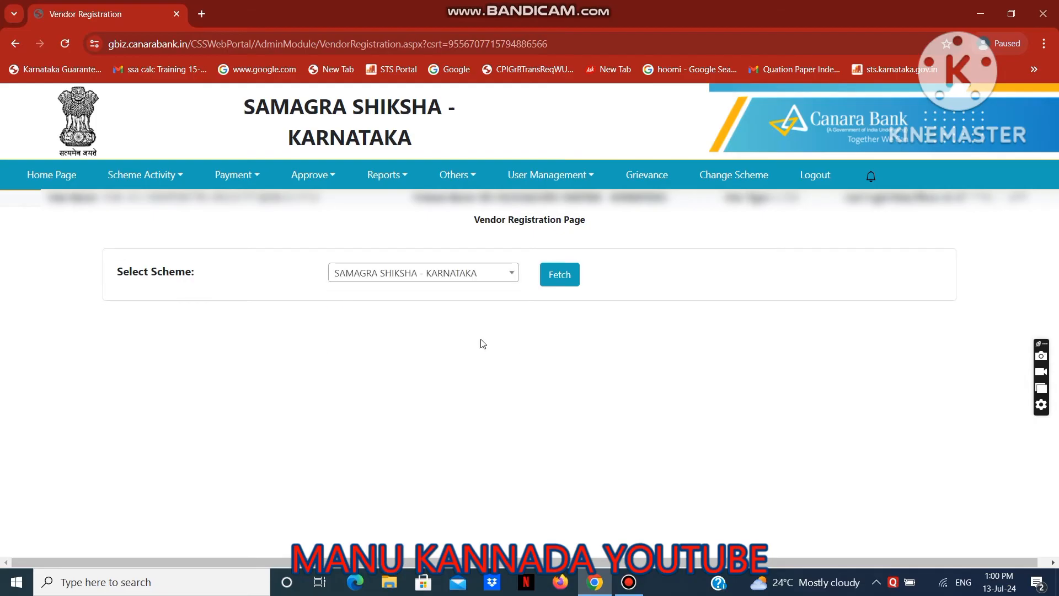
{"action": "left_click", "coordinate": [559, 275]}
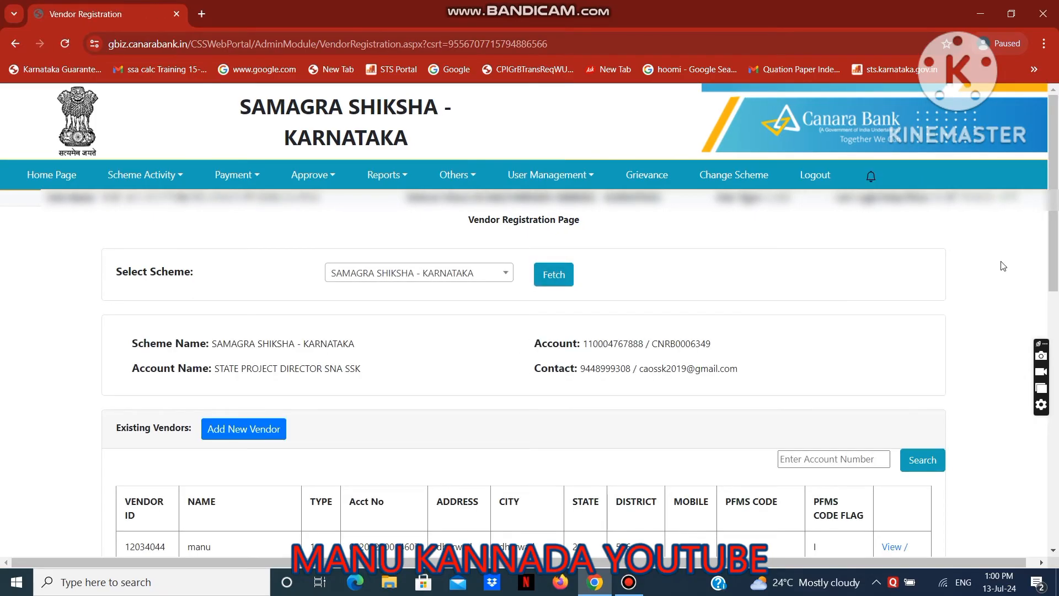
Open the first existing vendor's record for deletion, submit the deletion form without entering a reason, and dismiss the alert.
{"action": "left_click_drag", "start_coordinate": [1054, 241], "coordinate": [1055, 338]}
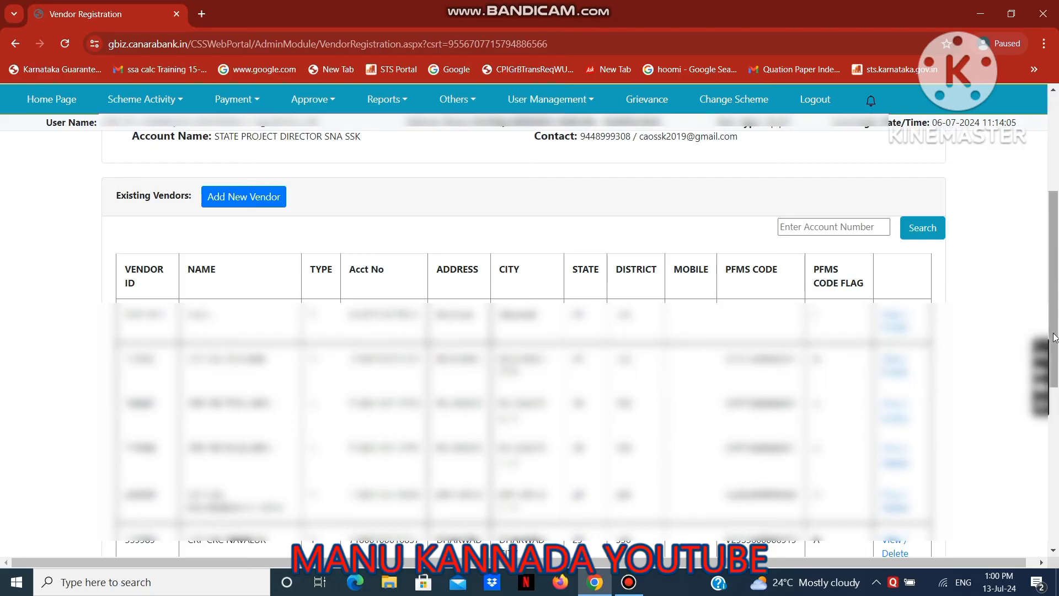
{"action": "left_click_drag", "start_coordinate": [1055, 334], "coordinate": [1055, 390]}
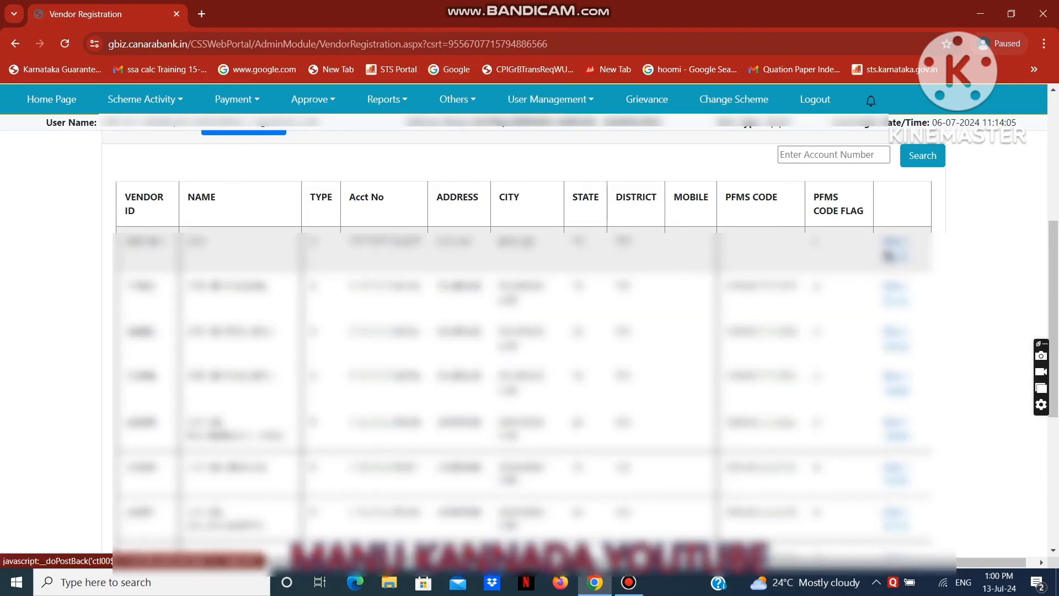
{"action": "left_click", "coordinate": [888, 255]}
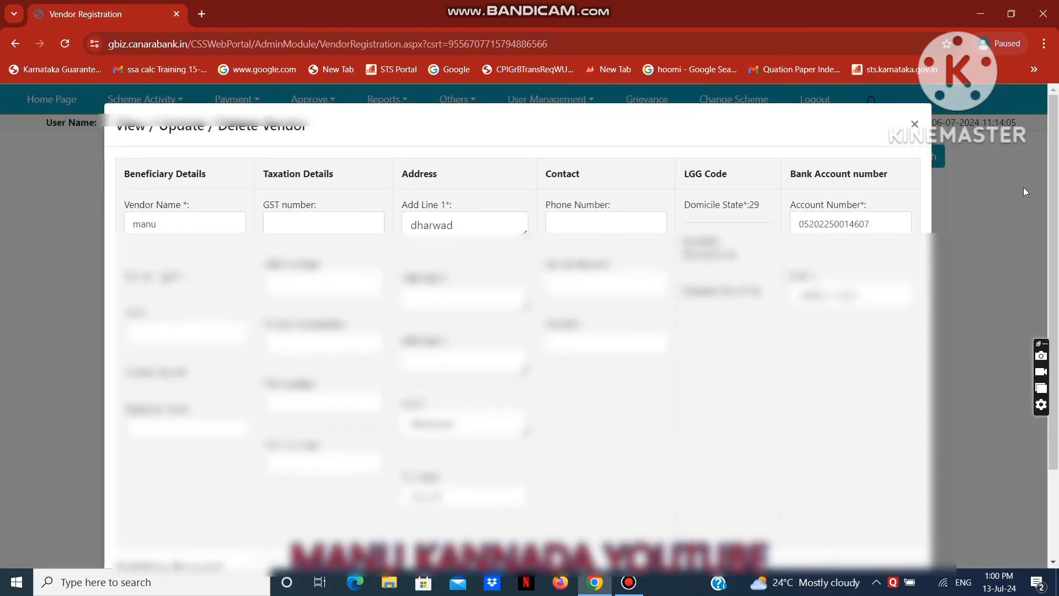
{"action": "scroll", "coordinate": [1053, 198], "scroll_direction": "down", "scroll_amount": 3}
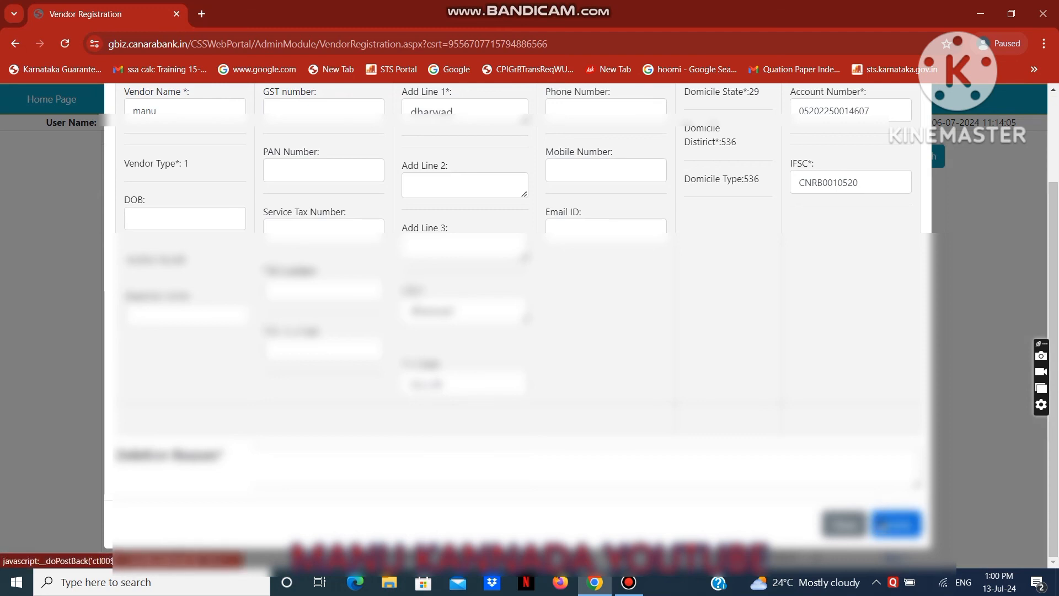
{"action": "left_click", "coordinate": [894, 522]}
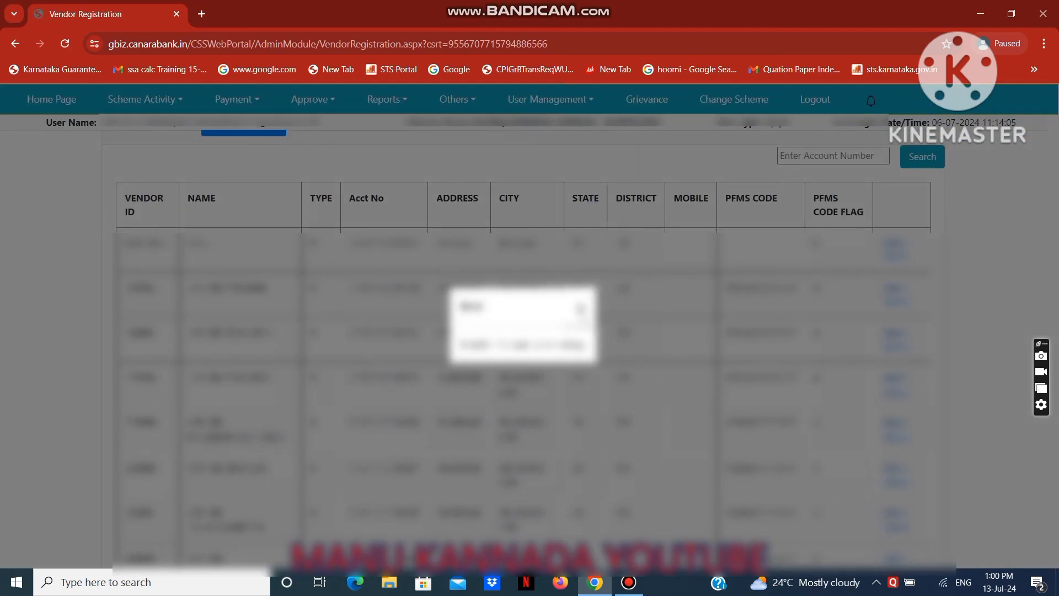
{"action": "left_click", "coordinate": [582, 309]}
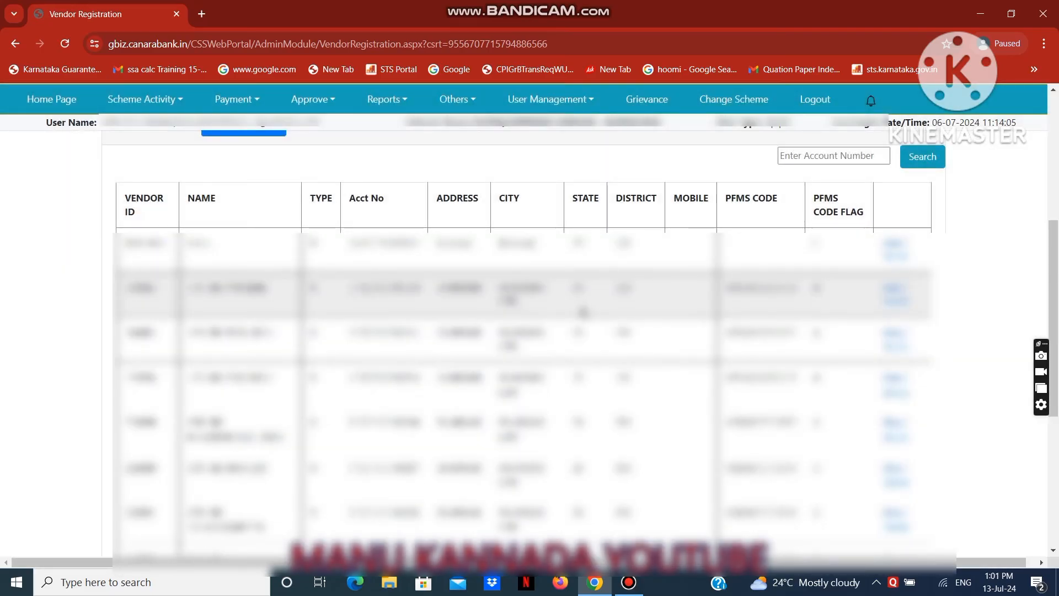